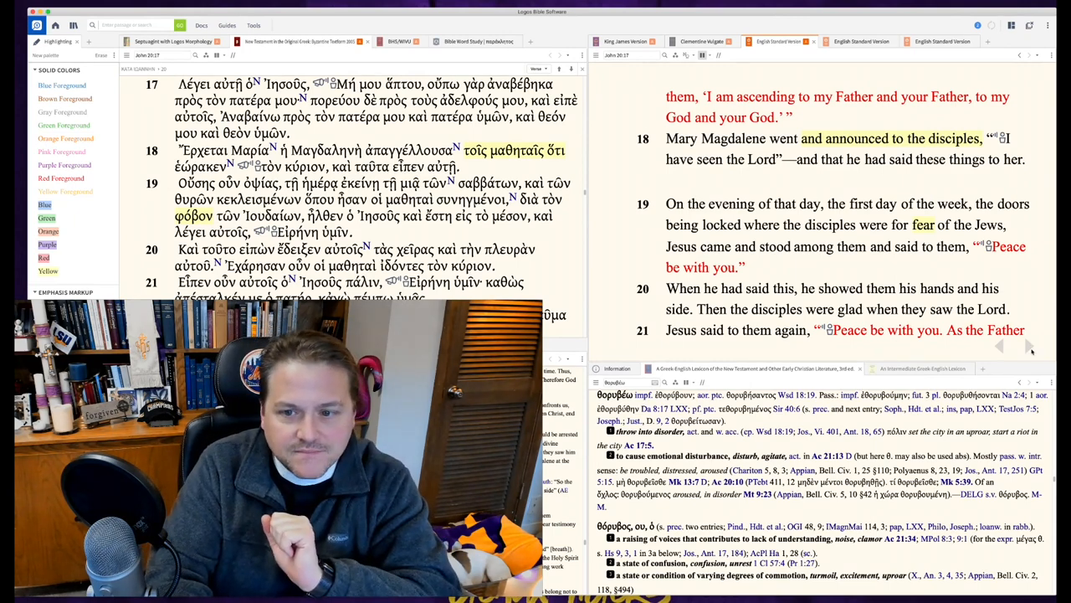
Page the linked Greek and ESV panes forward to John 20:21–25
click(1031, 347)
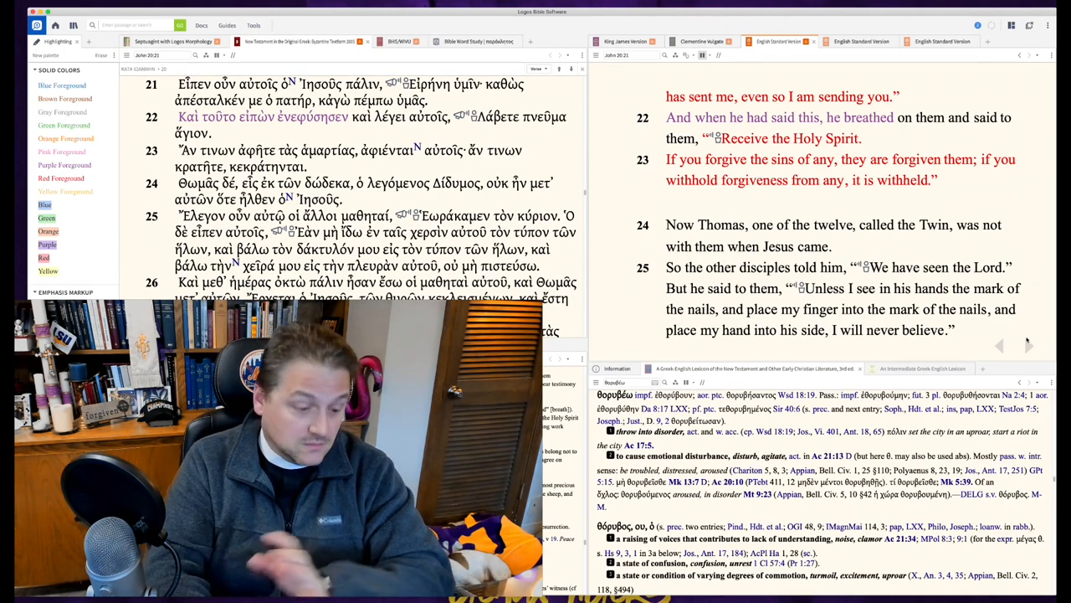
Page both linked panes forward again to John 20:26–30
click(1029, 345)
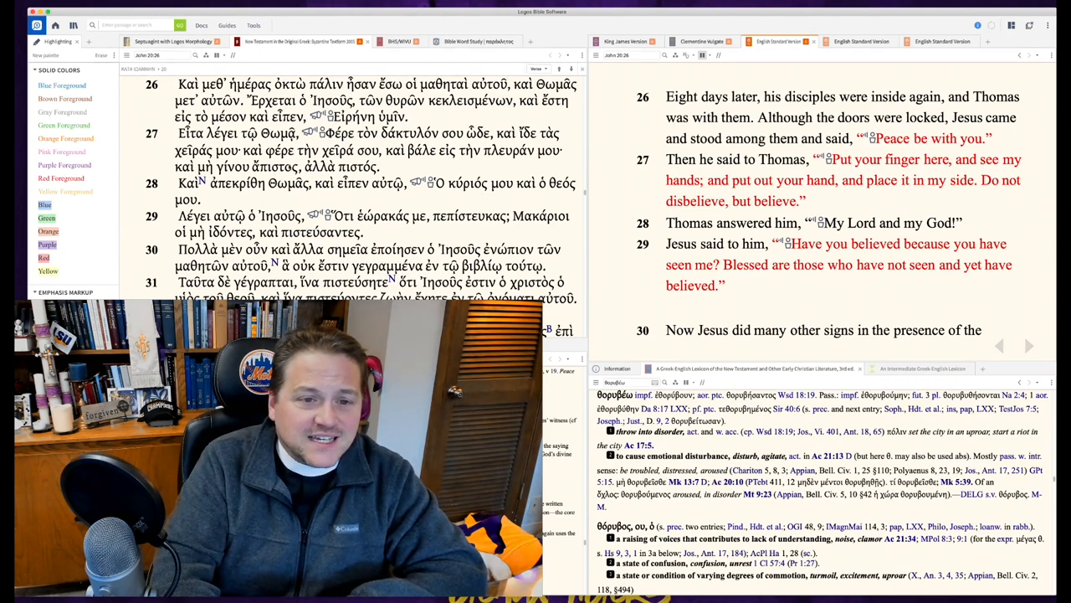
Select ἄπιστος in verse 27, then select πιστός instead
double_click(274, 167)
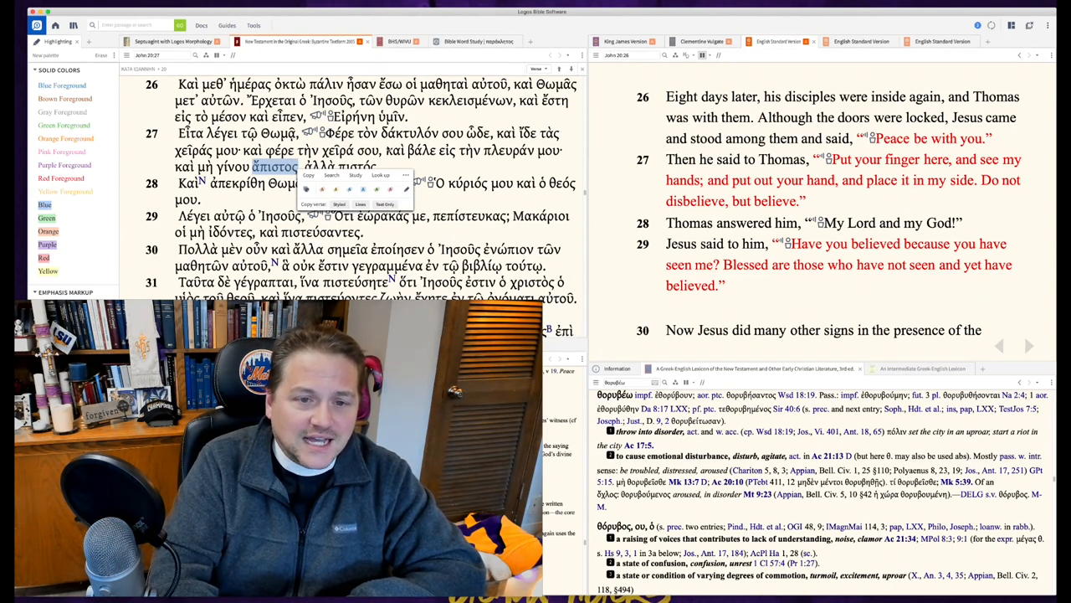
double_click(358, 167)
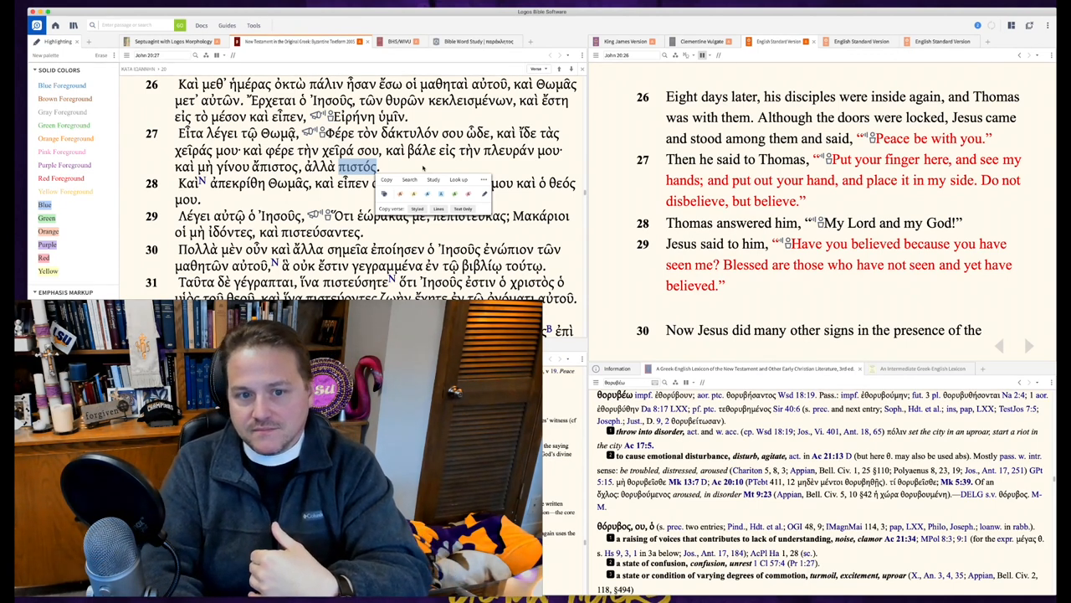
Look up the selected πιστός in the Greek-English lexicon panel
double_click(358, 167)
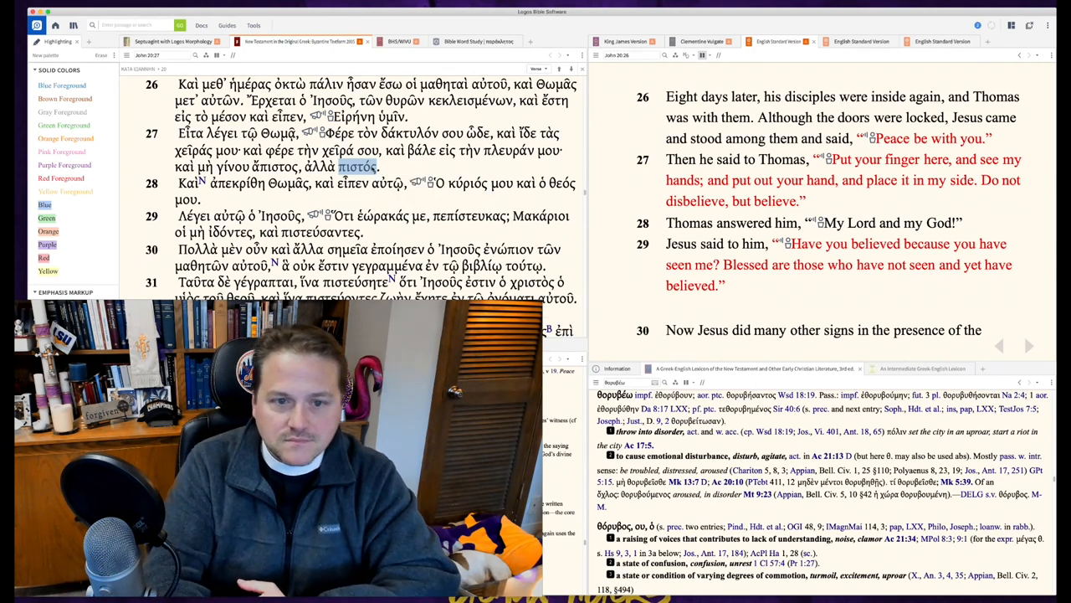